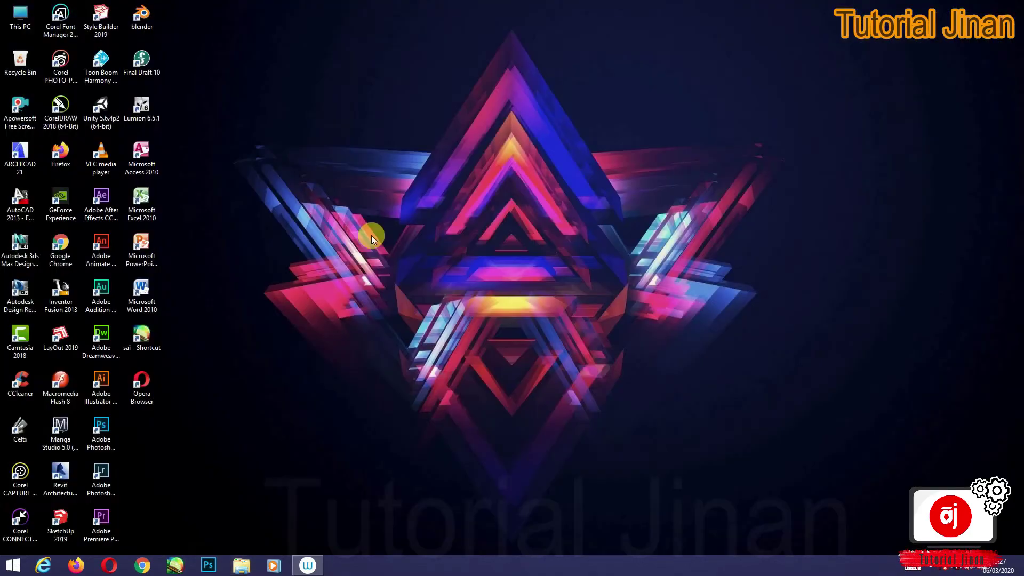
right_click(371, 235)
click(334, 268)
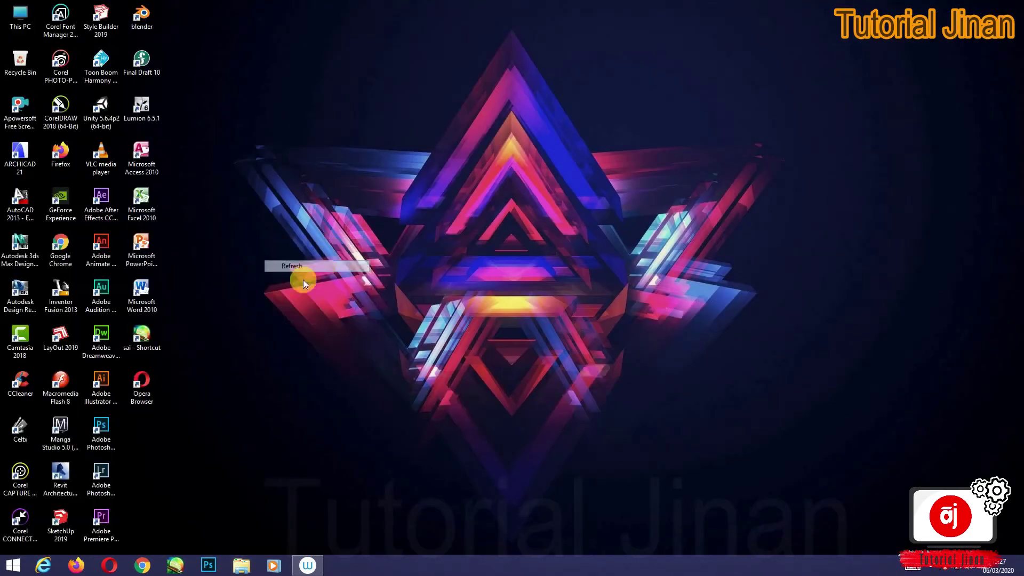
Find Control Panel through the system search, open it and maximize its window
click(4, 567)
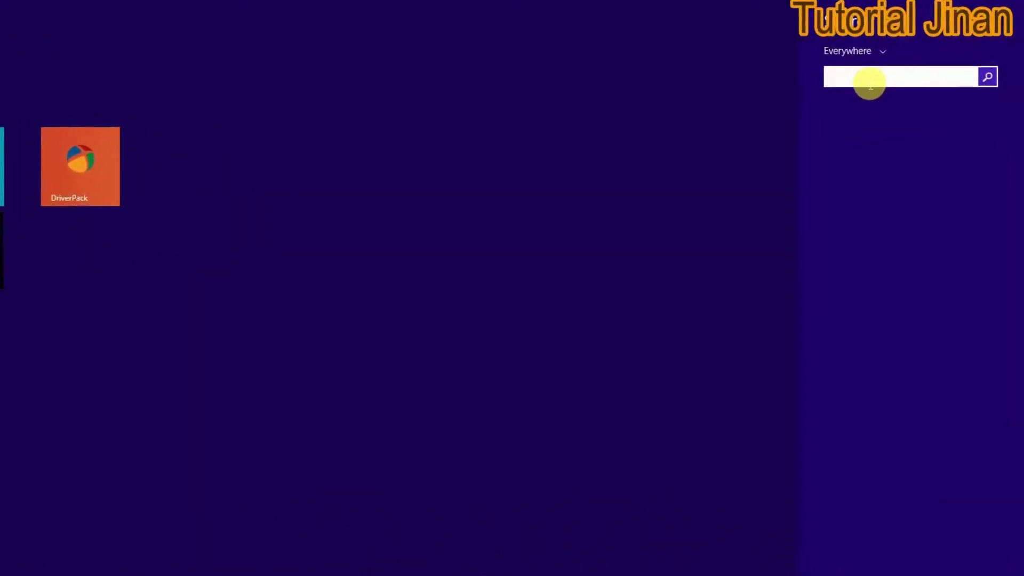
text(con)
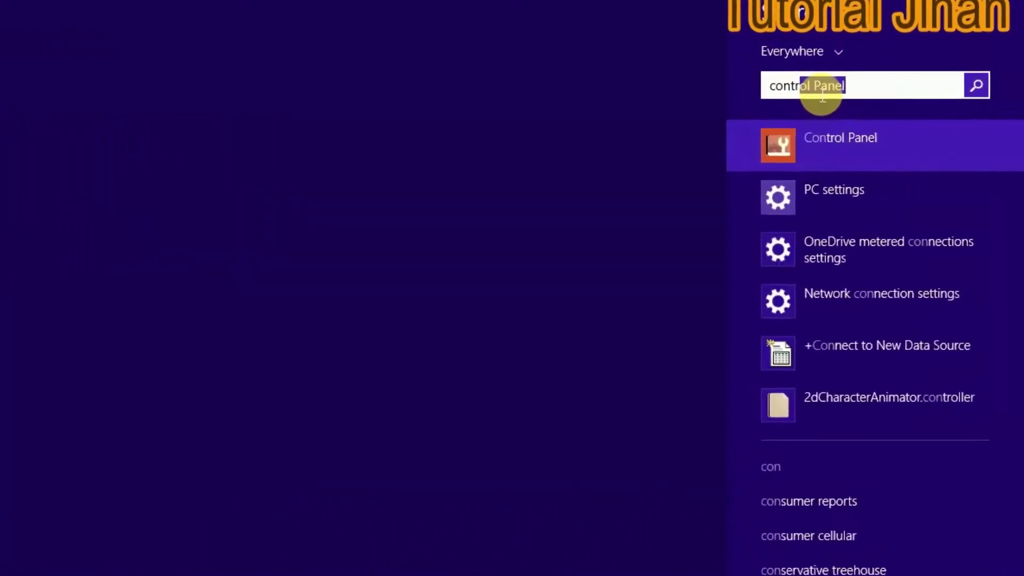
text(trl)
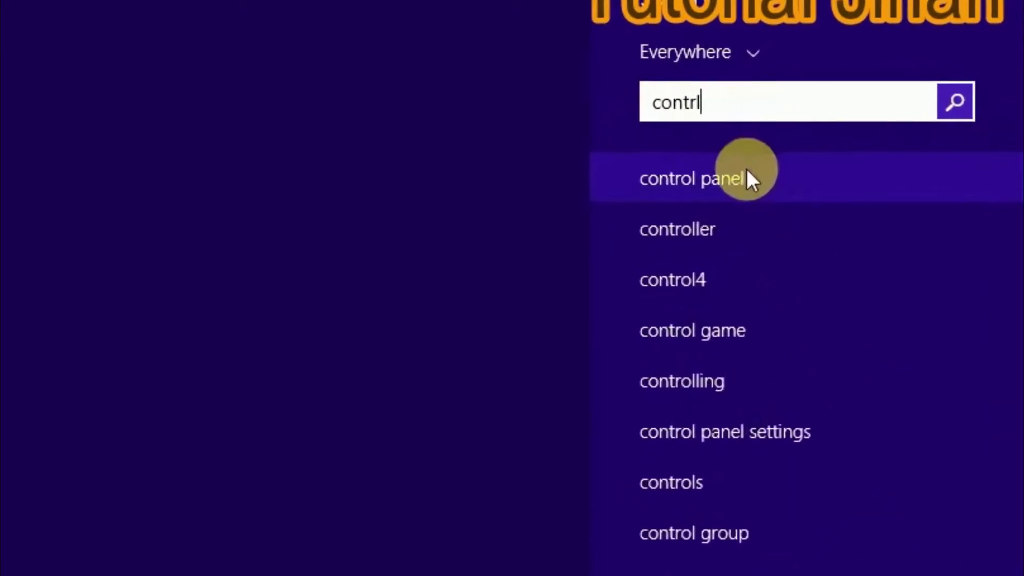
click(776, 160)
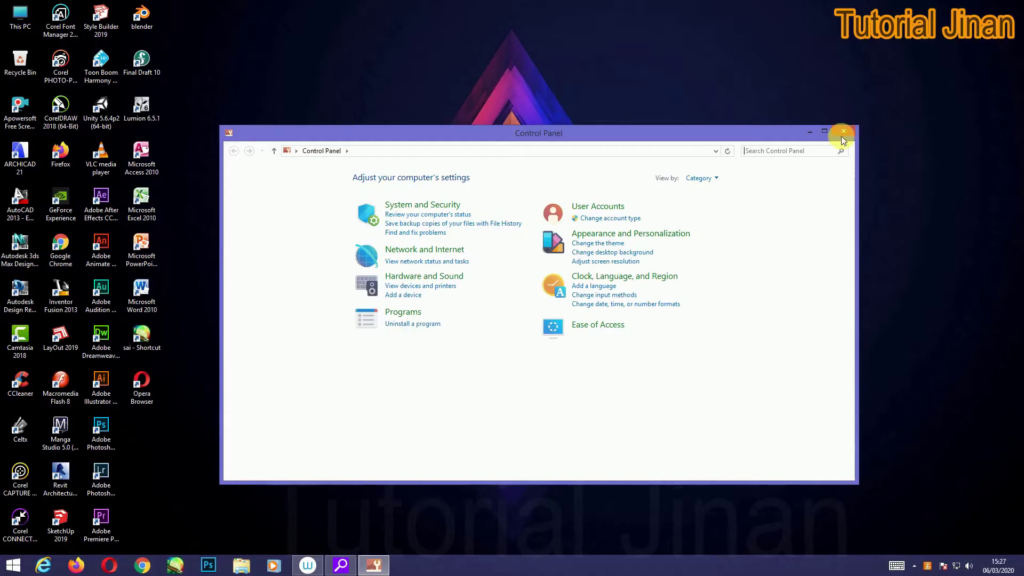
click(825, 132)
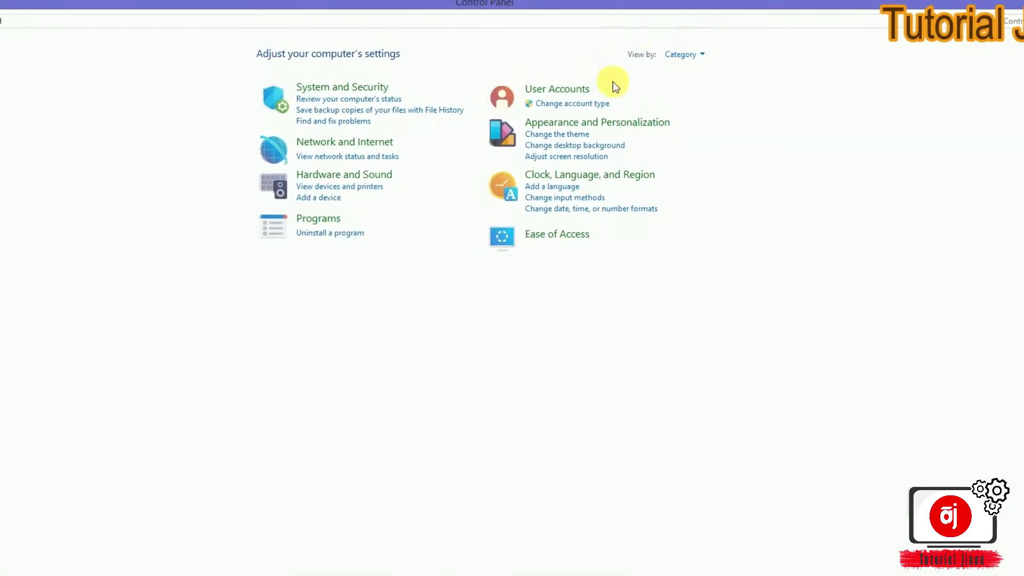
Show the Control Panel items as small icons and open BitLocker Drive Encryption
click(704, 58)
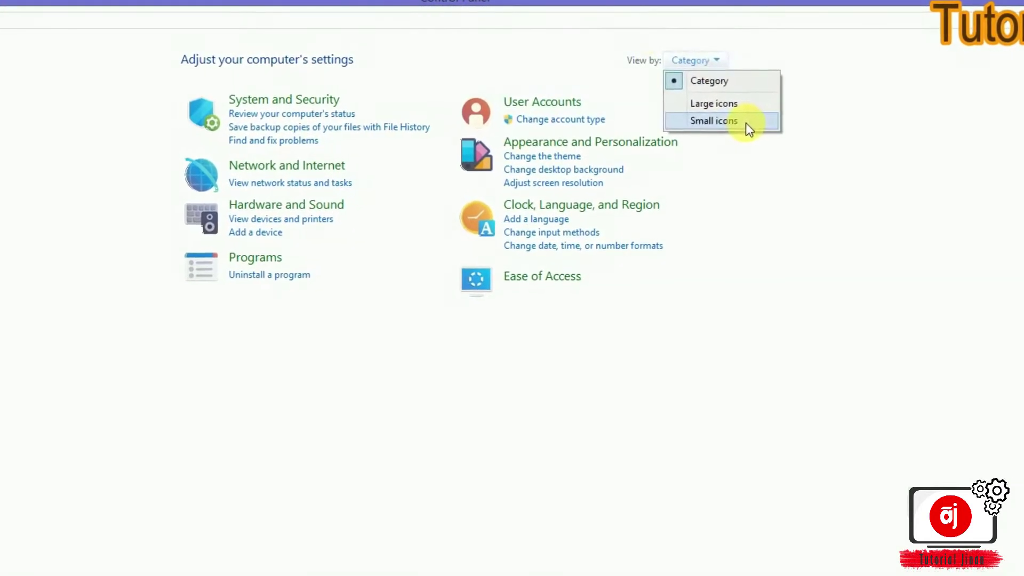
click(746, 121)
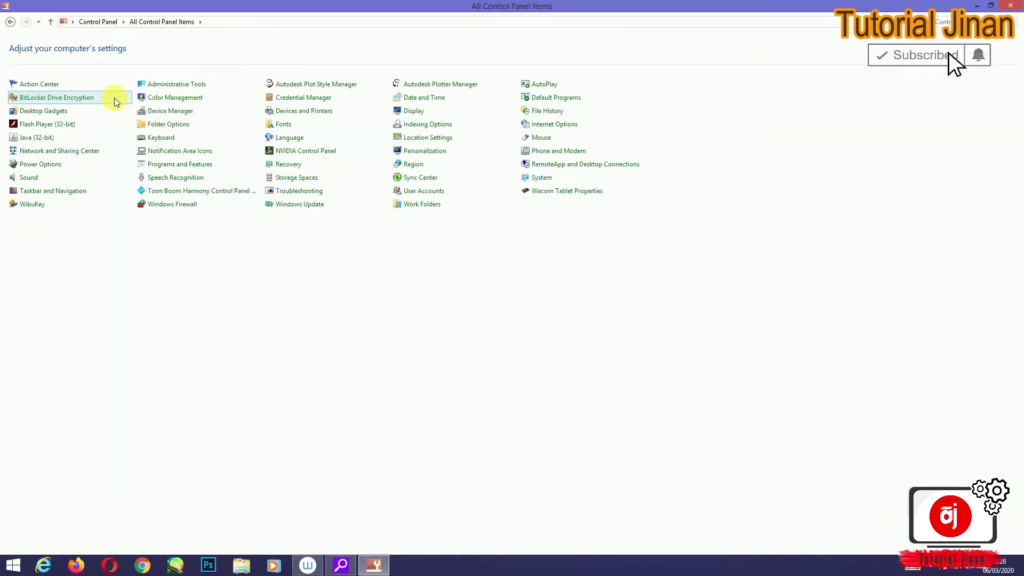
click(116, 101)
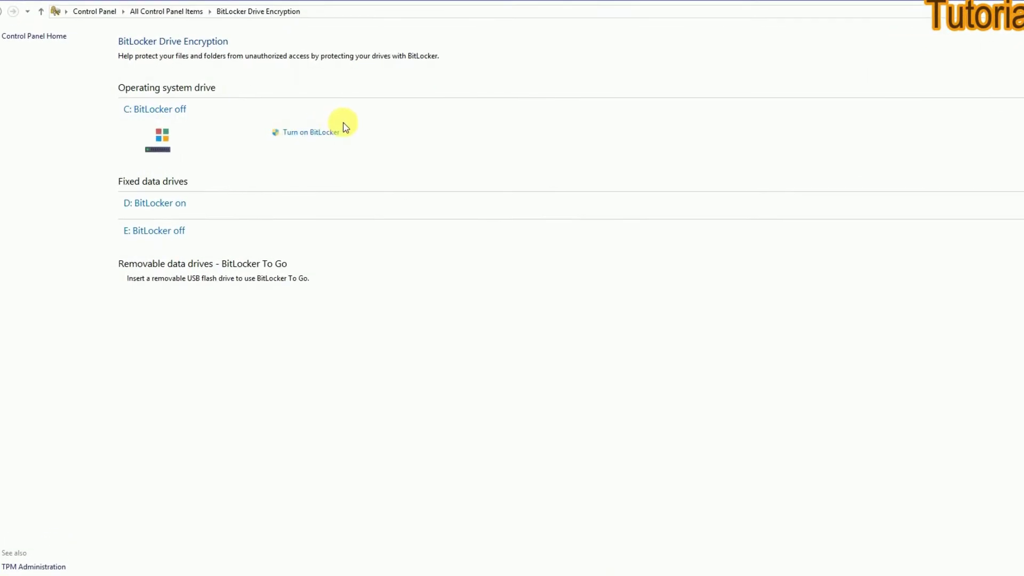
click(51, 37)
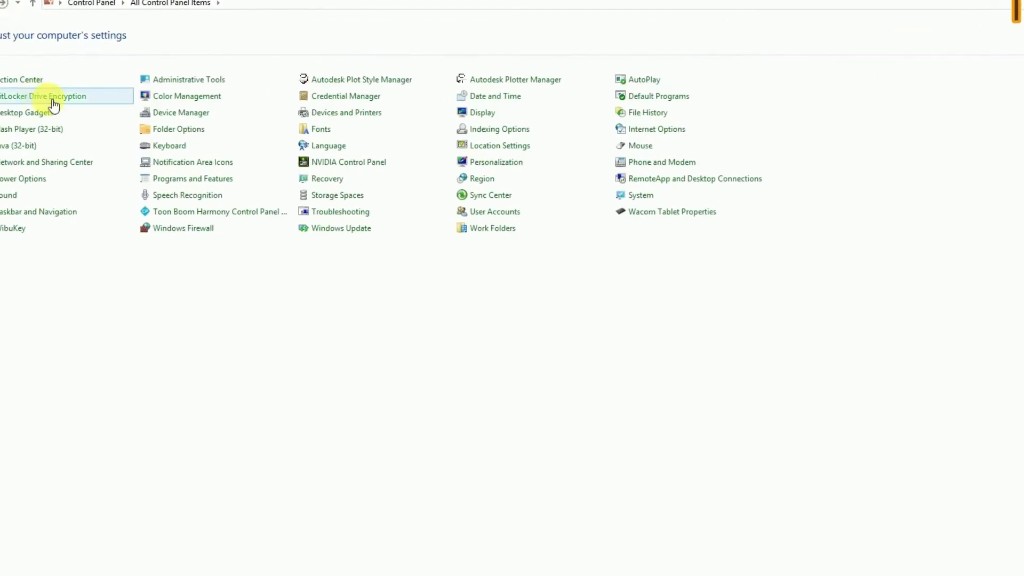
click(82, 101)
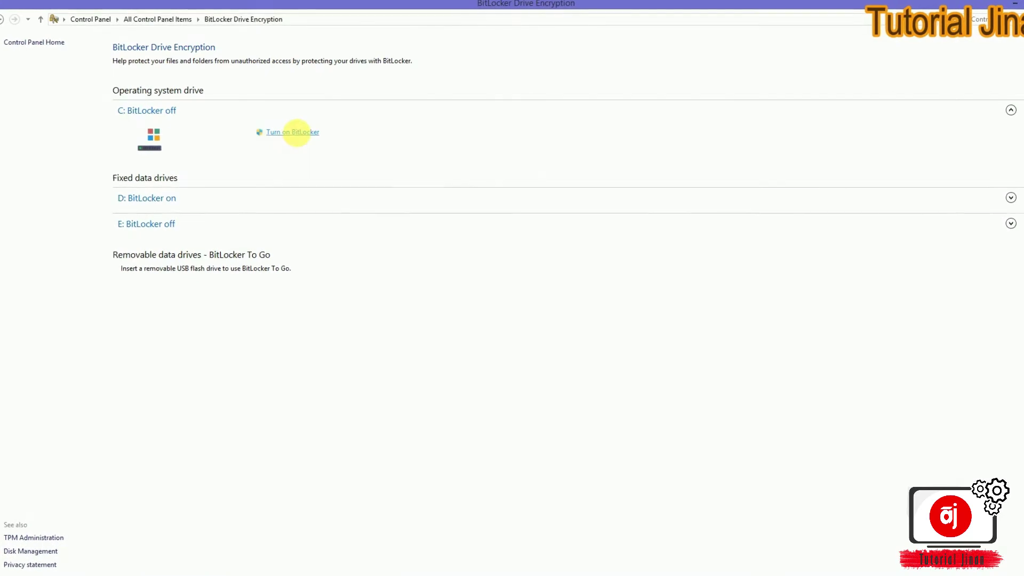
Try to turn on BitLocker for operating system drive C, and dismiss the setup dialog
click(297, 133)
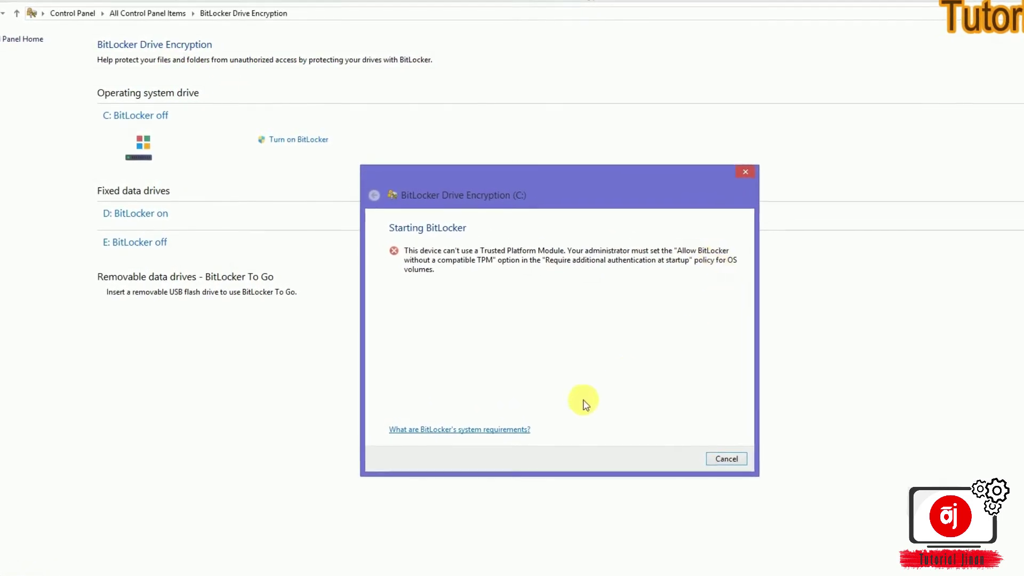
click(733, 461)
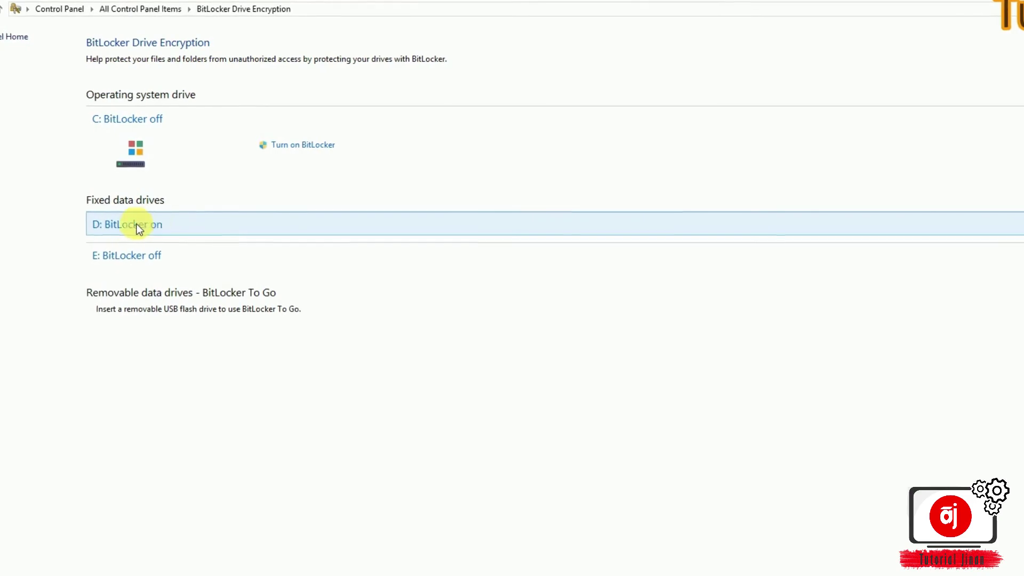
Turn off BitLocker on fixed data drive D and confirm the decryption
click(129, 223)
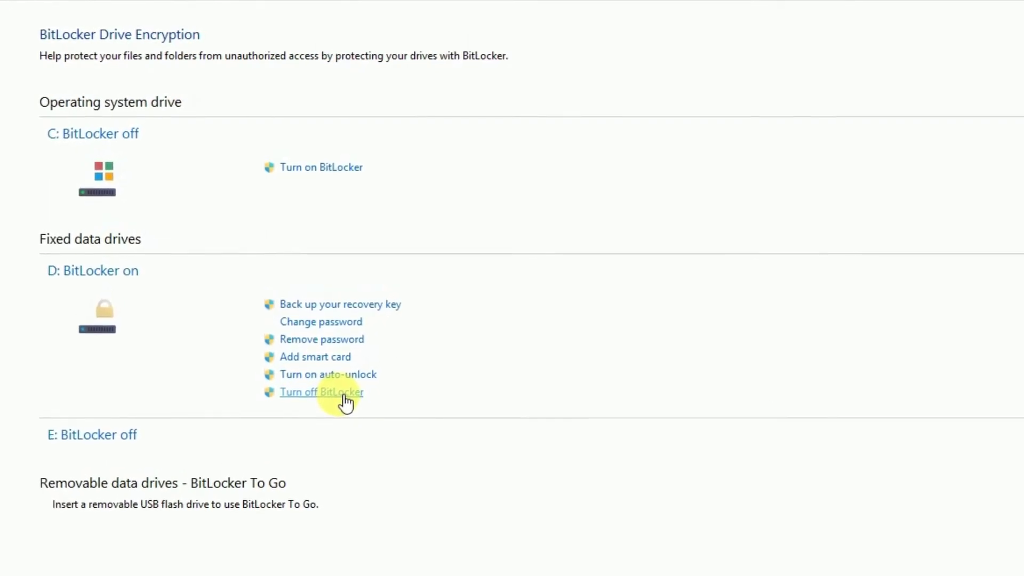
click(339, 394)
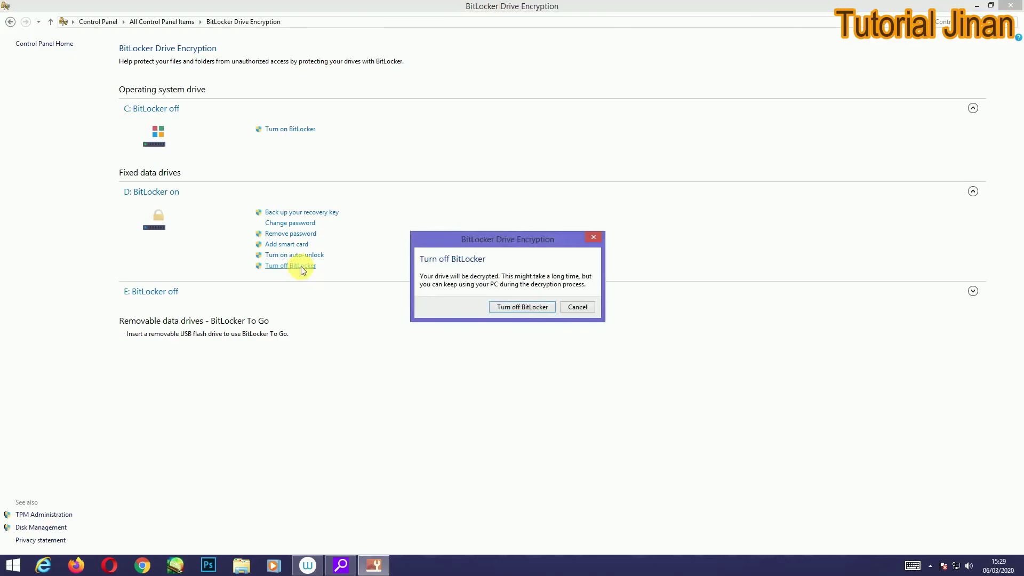
drag(555, 238, 595, 164)
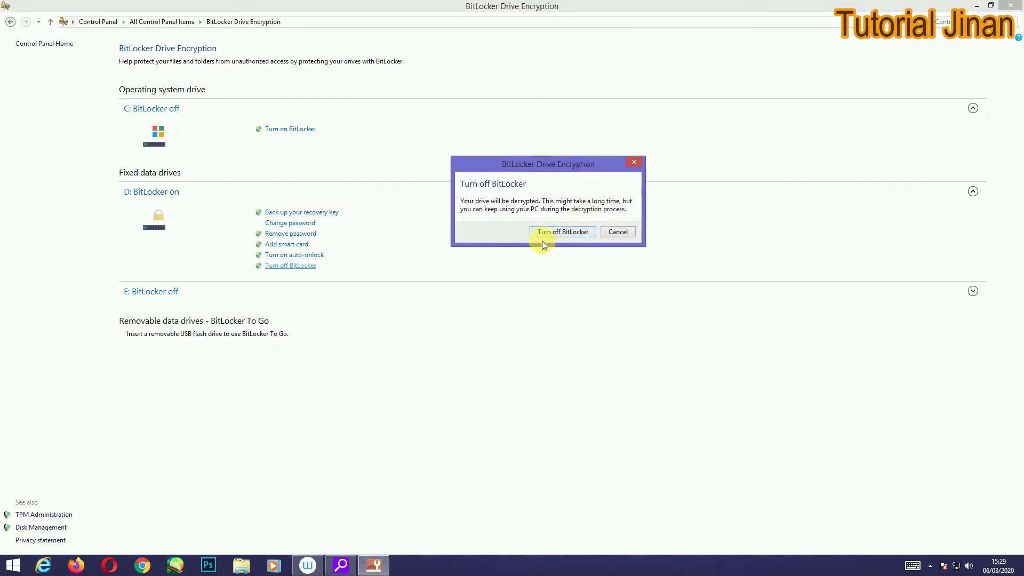
click(572, 231)
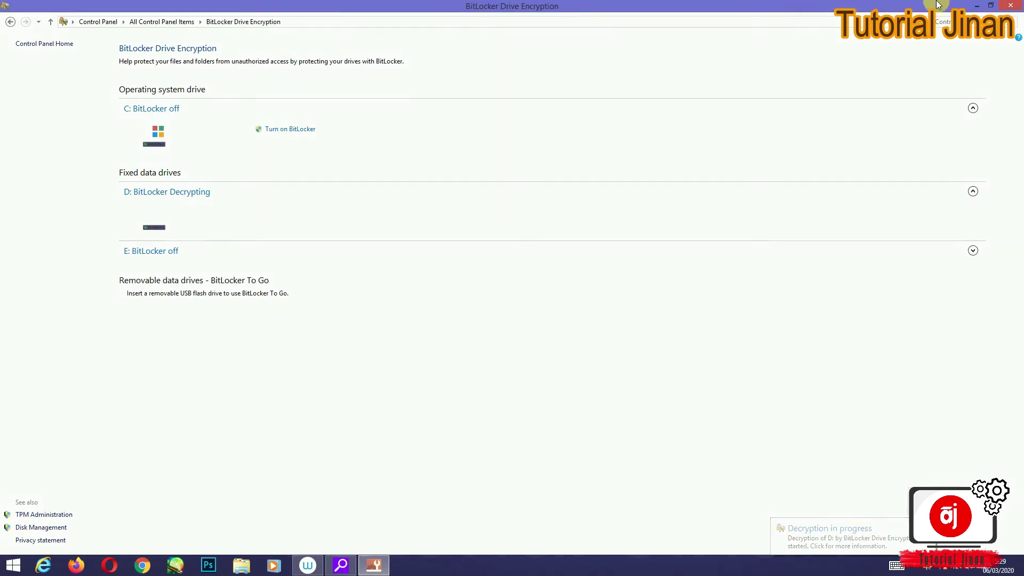
Minimize the BitLocker window, open Local Disk (D:) from This PC to check access, and return to the drive overview
click(973, 7)
right_click(469, 151)
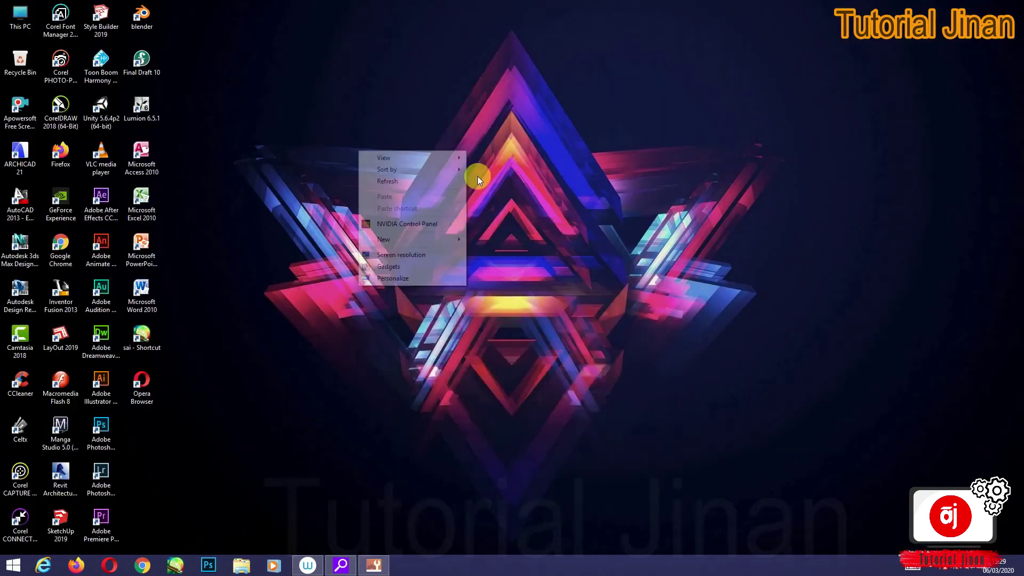
click(435, 182)
double_click(15, 23)
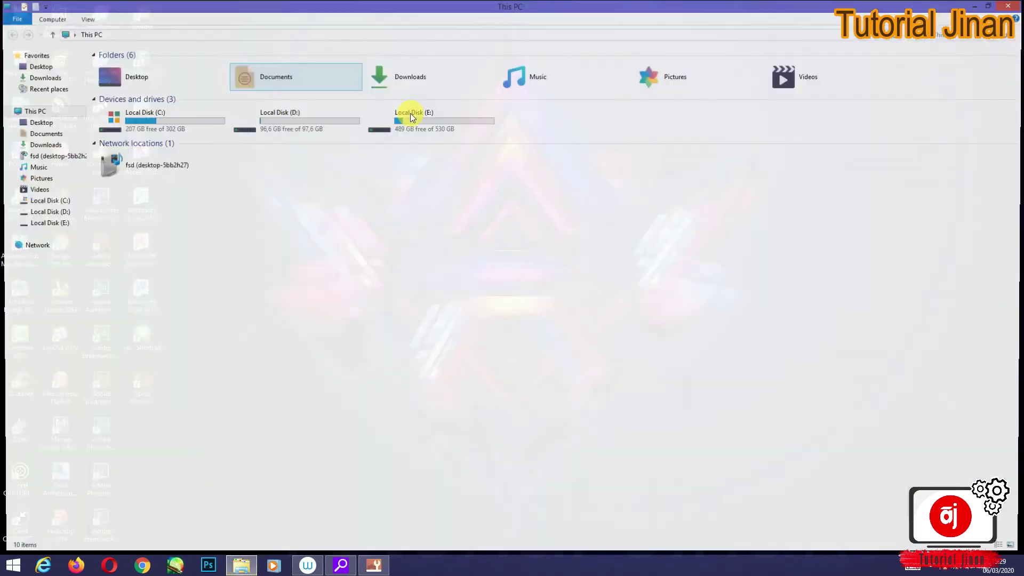
right_click(470, 270)
click(401, 310)
double_click(288, 117)
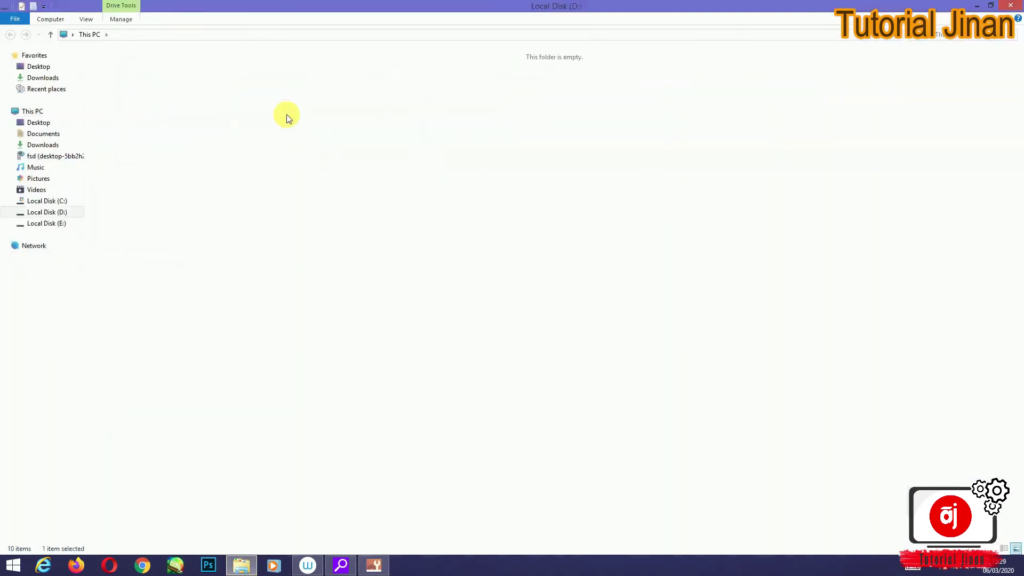
click(11, 35)
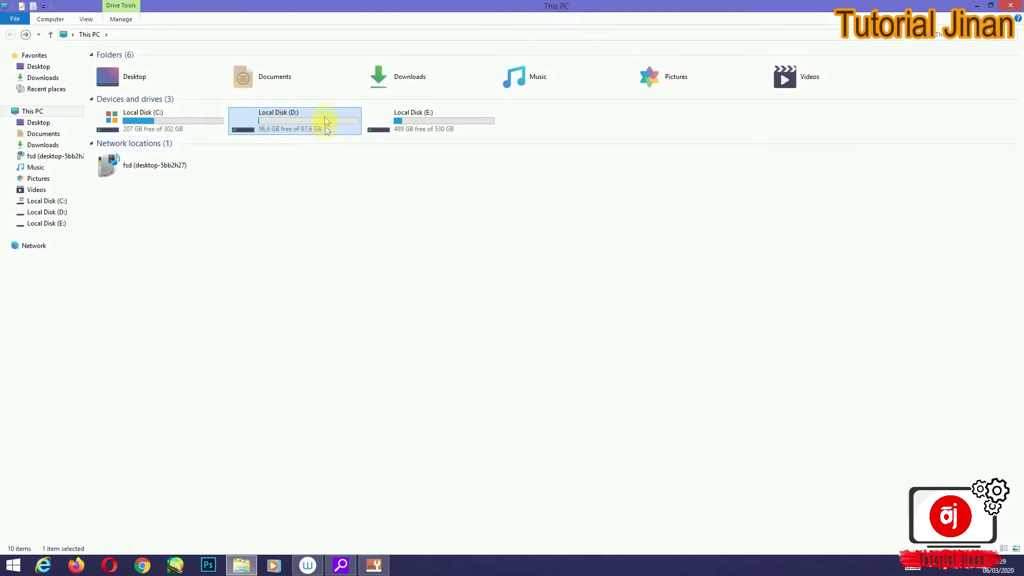
right_click(300, 311)
click(335, 354)
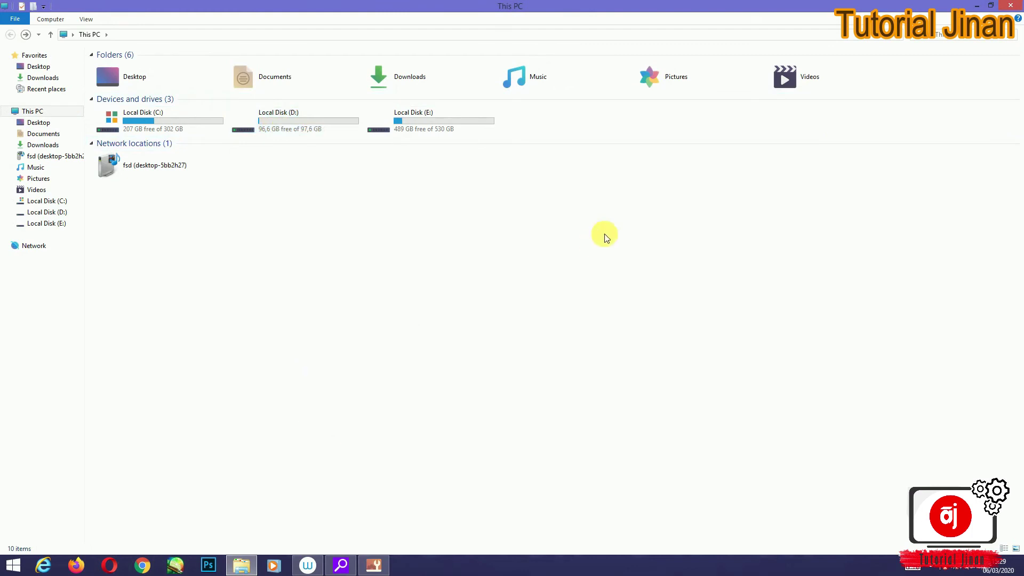
right_click(491, 234)
right_click(590, 283)
click(517, 323)
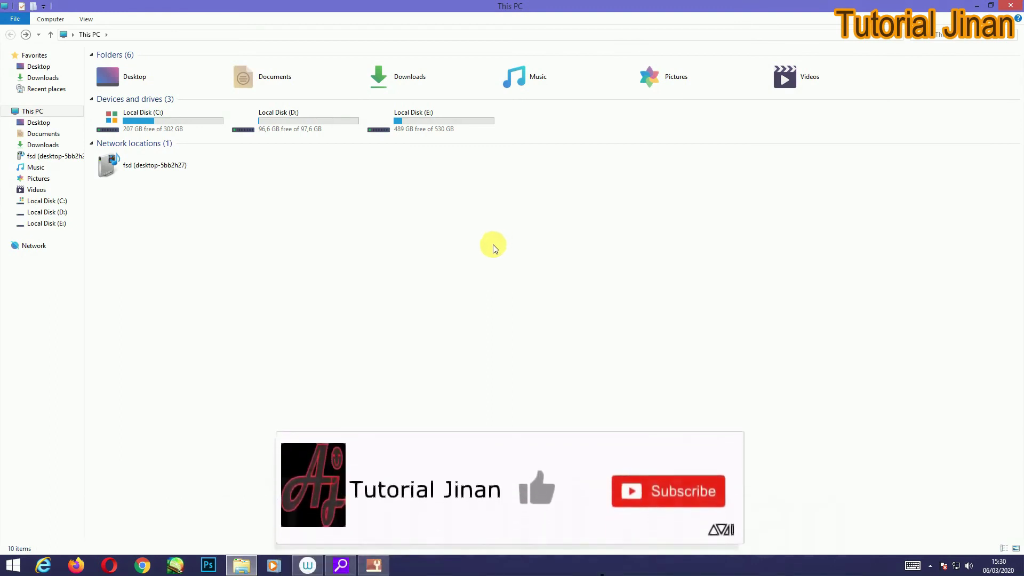
right_click(493, 244)
click(437, 287)
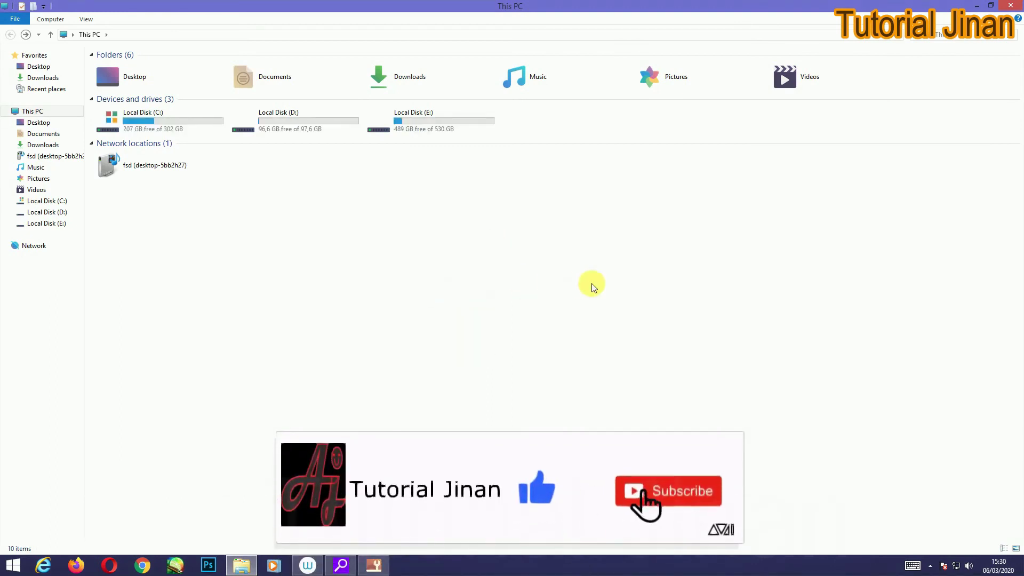